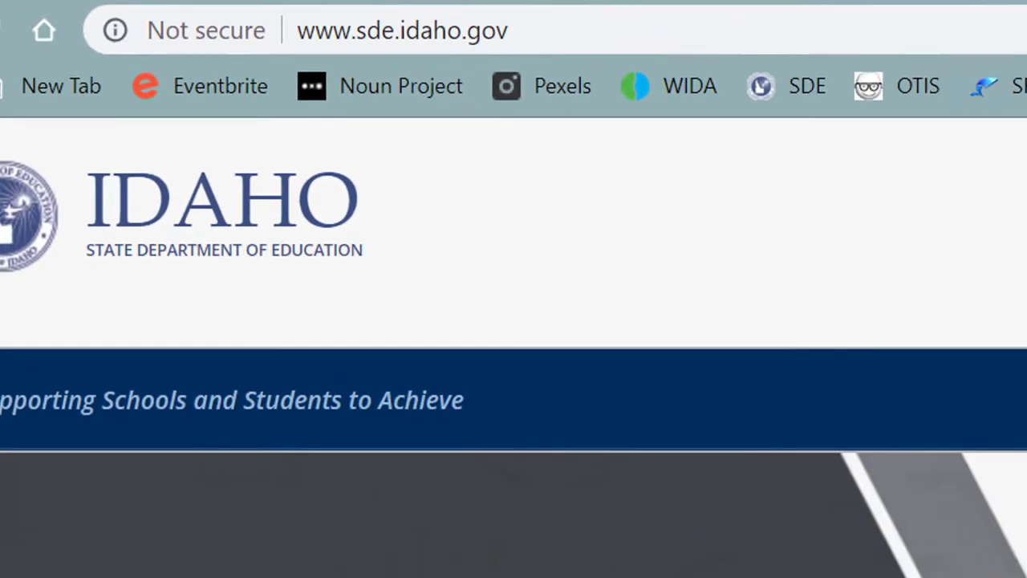
- Go from the Idaho SDE site through English Learner & Migrant Ed and Portal Center to ELMS - Beta
scroll(990, 545, down, 2)
scroll(989, 545, down, 8)
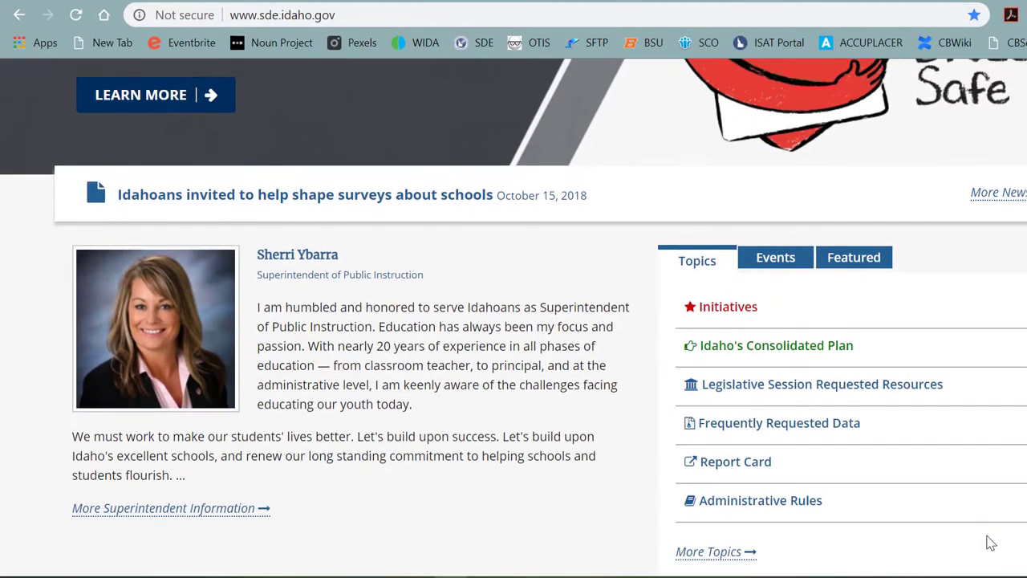
scroll(986, 545, down, 5)
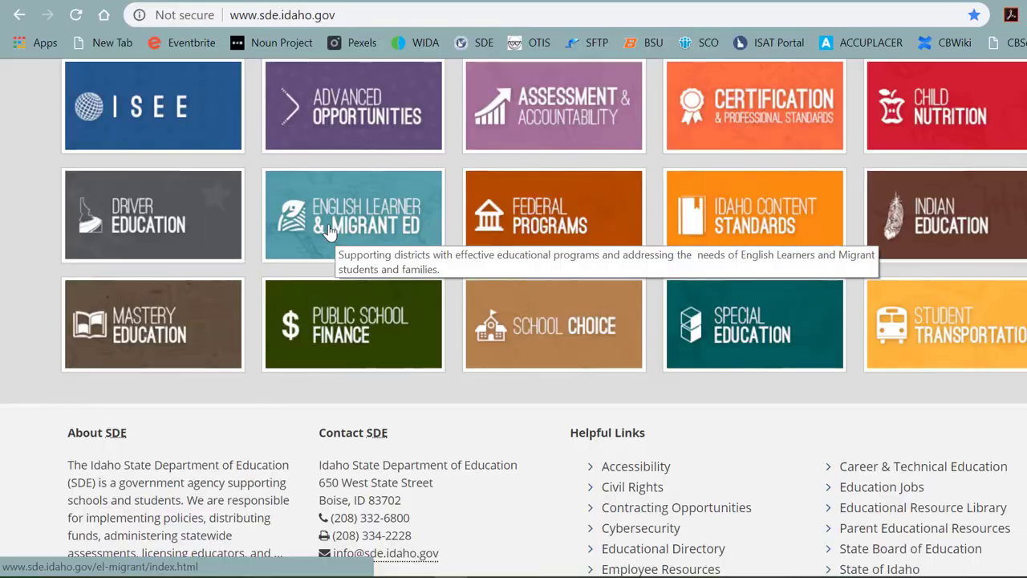
click(329, 232)
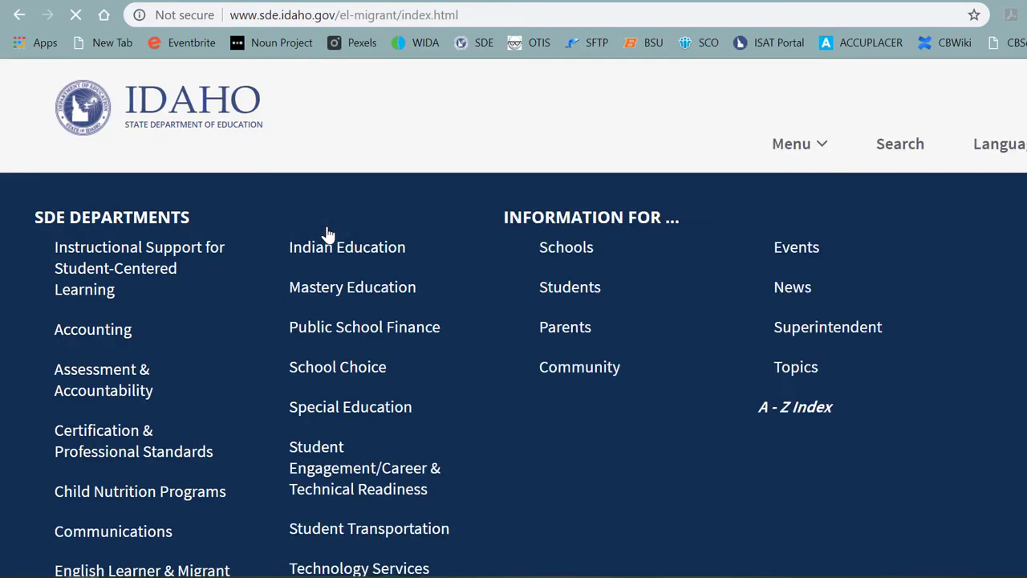
scroll(328, 235, down, 6)
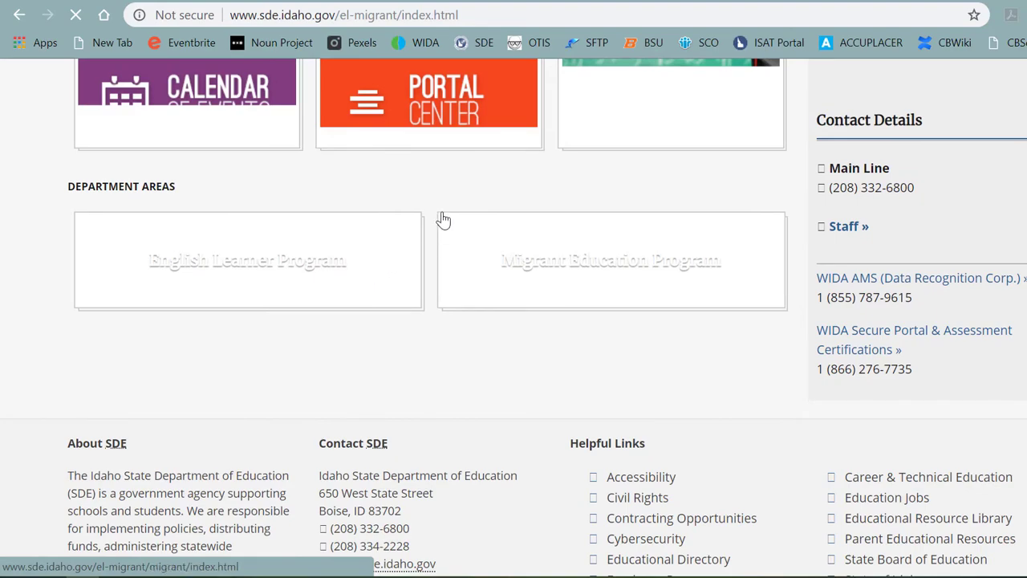
scroll(442, 220, up, 1)
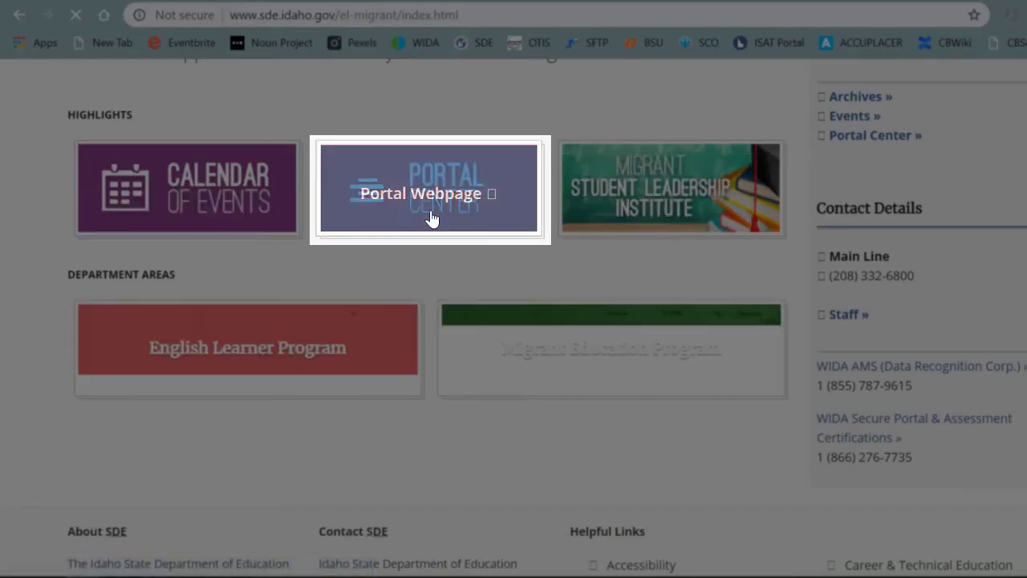
click(433, 218)
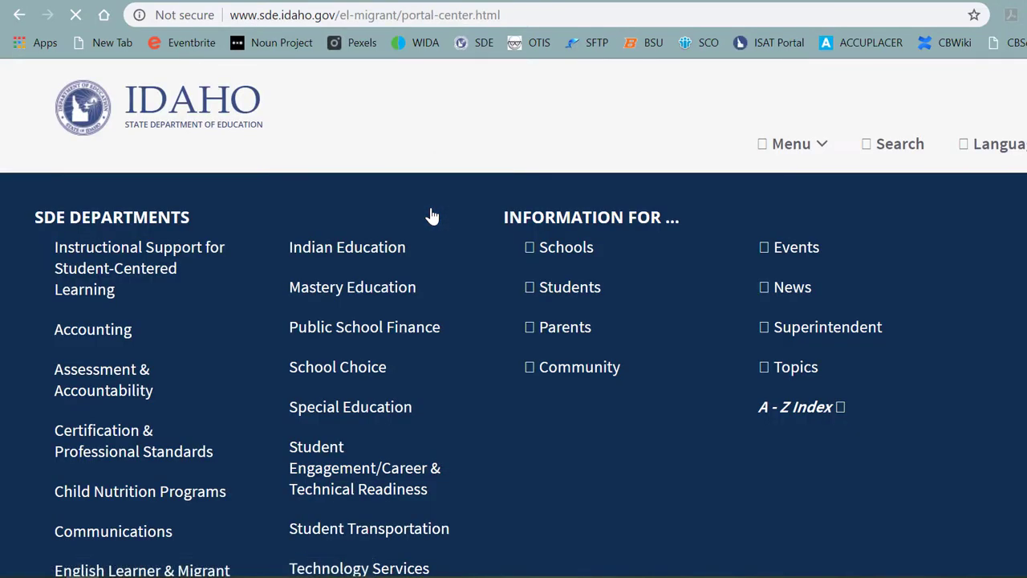
scroll(432, 215, down, 5)
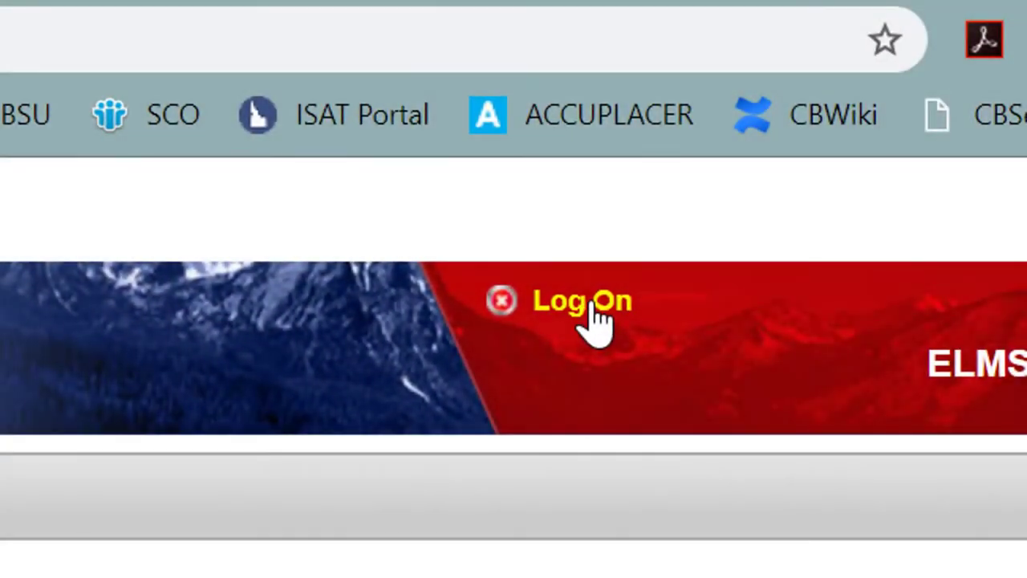
- Log on to ELMS, replacing the prefilled user name with the account's own and entering the password
click(592, 305)
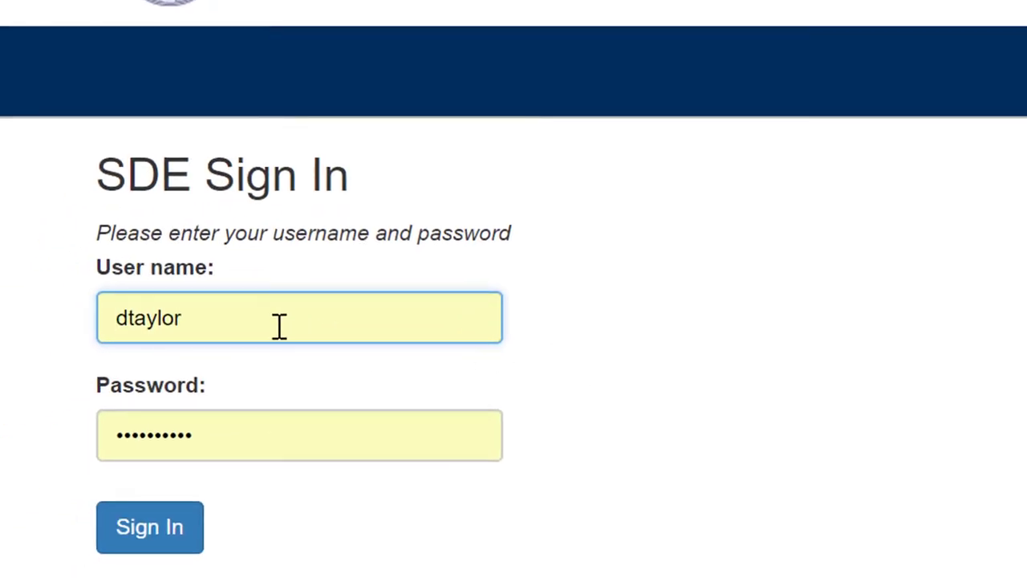
drag(273, 320, 101, 324)
click(105, 337)
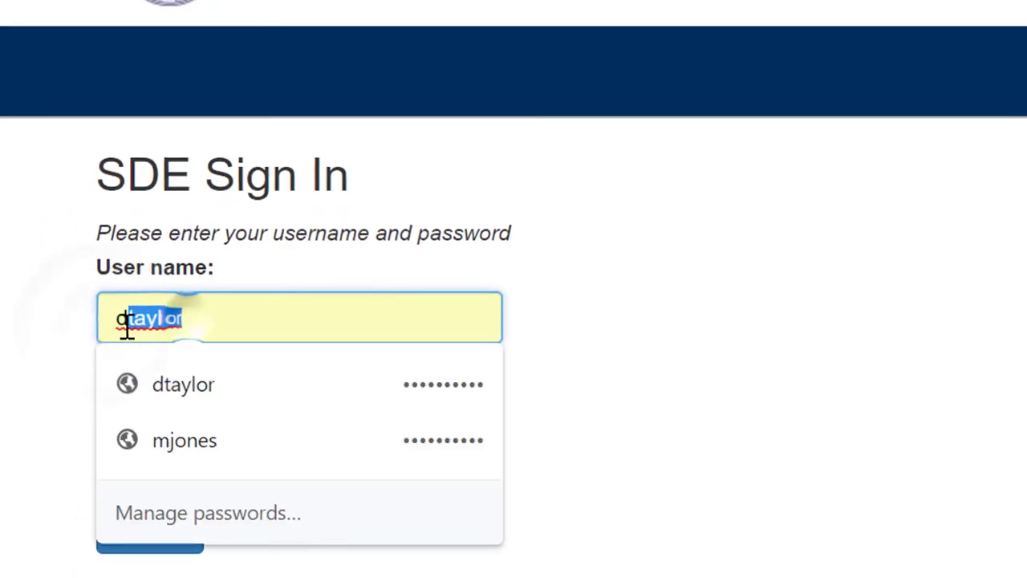
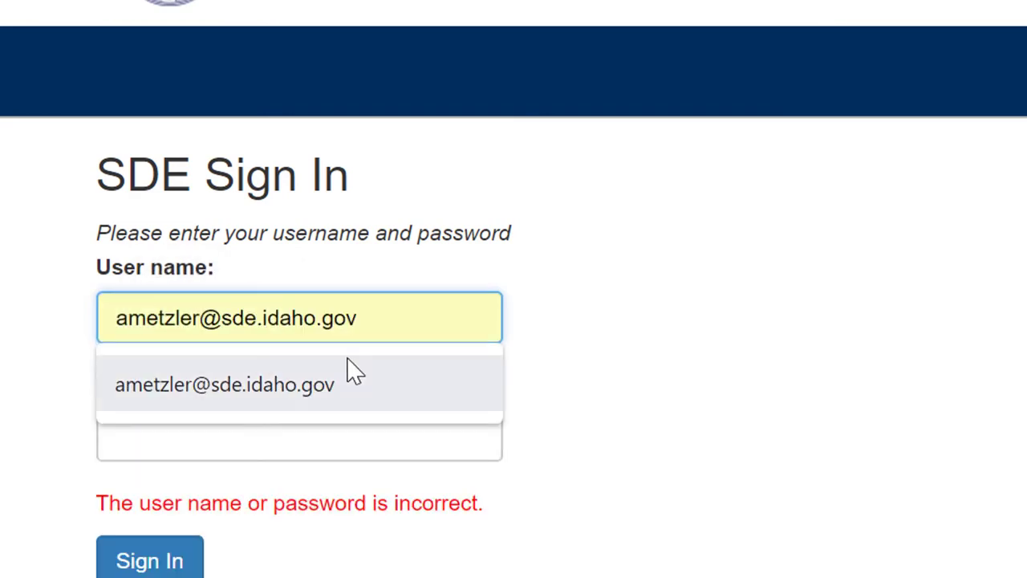
click(238, 444)
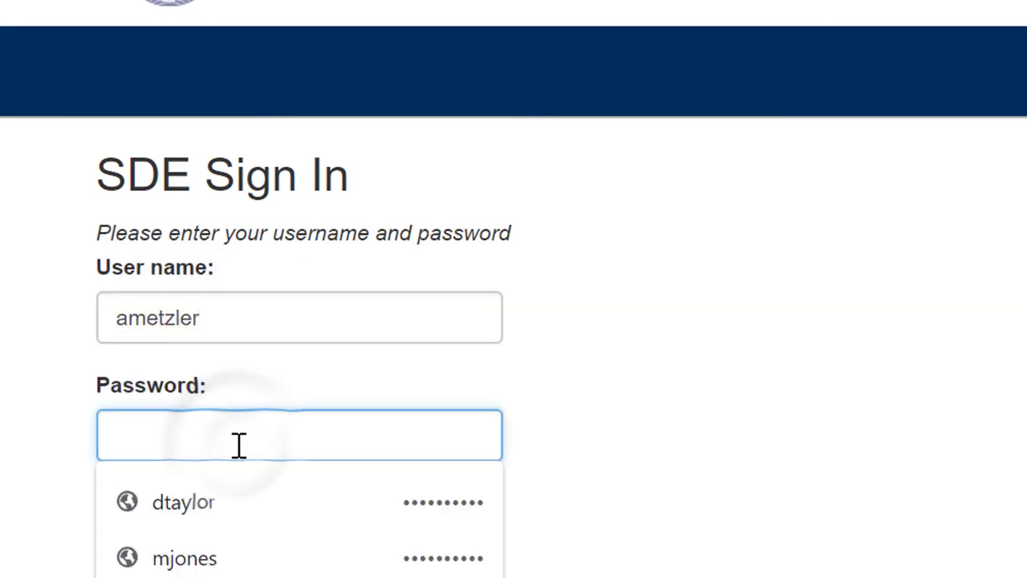
text(p)
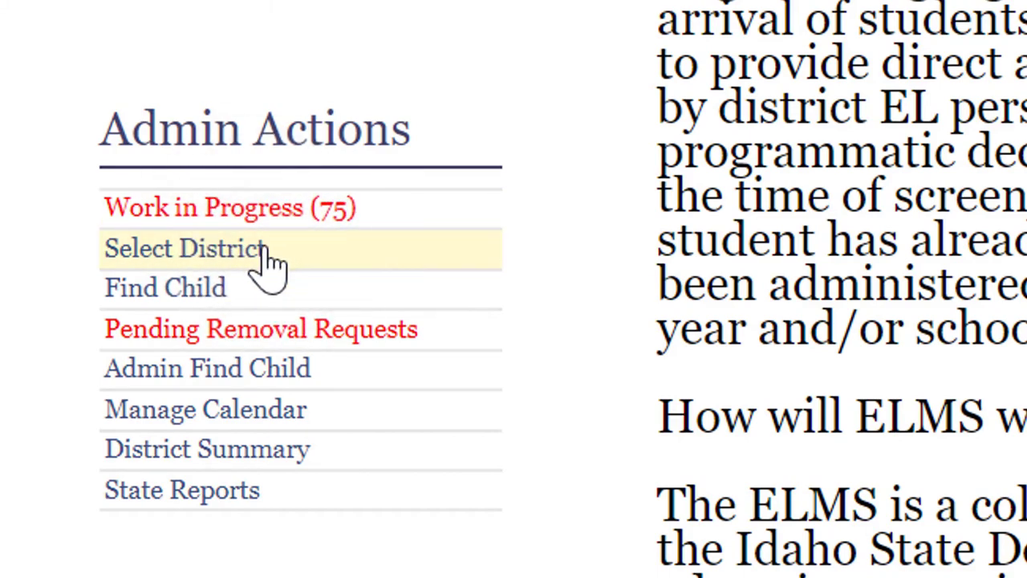
- Search 'ab' under Select Providers and choose ABERDEEN DISTRICT(058) as the district
click(265, 252)
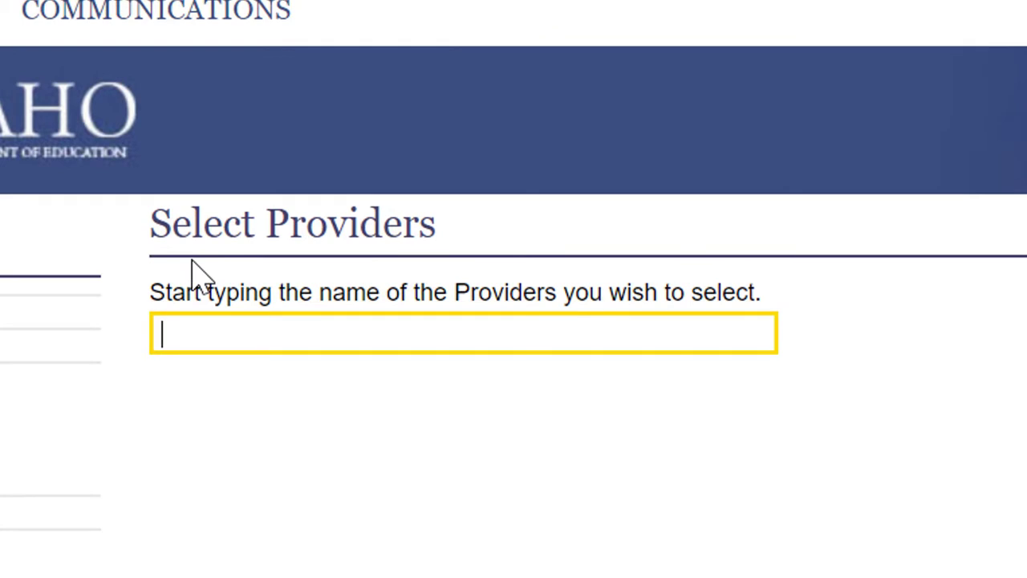
text(ab)
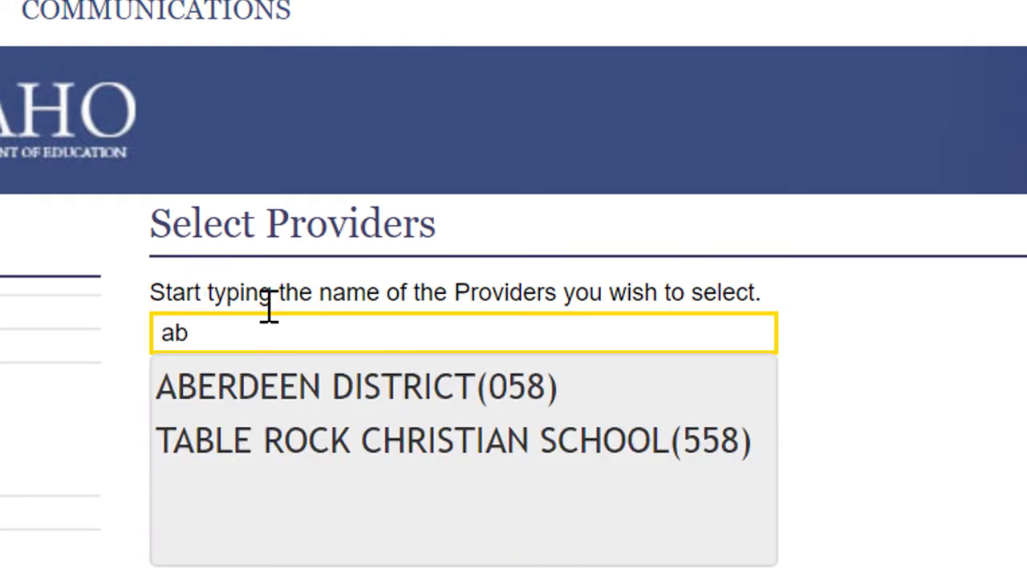
click(289, 385)
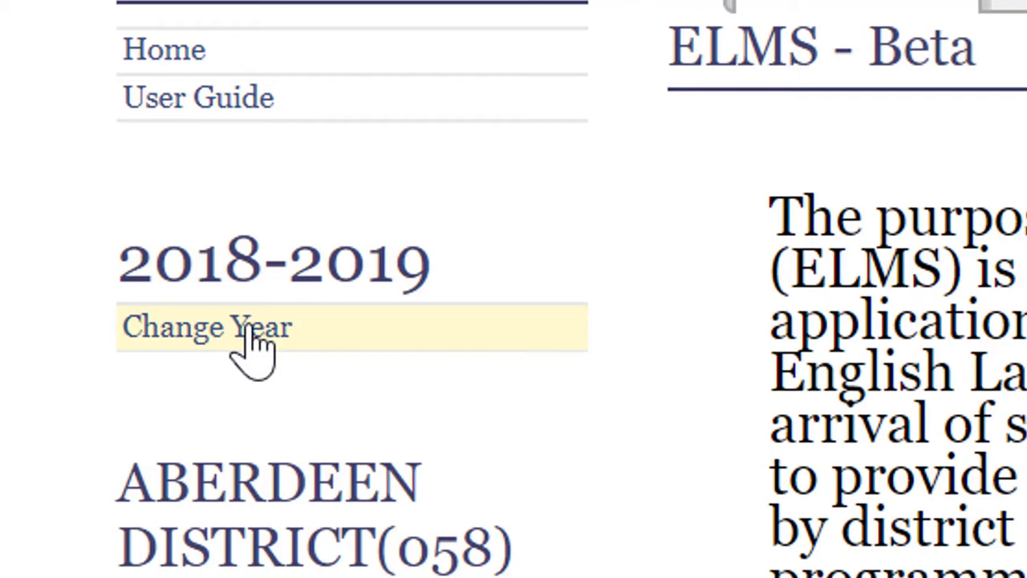
scroll(281, 370, down, 3)
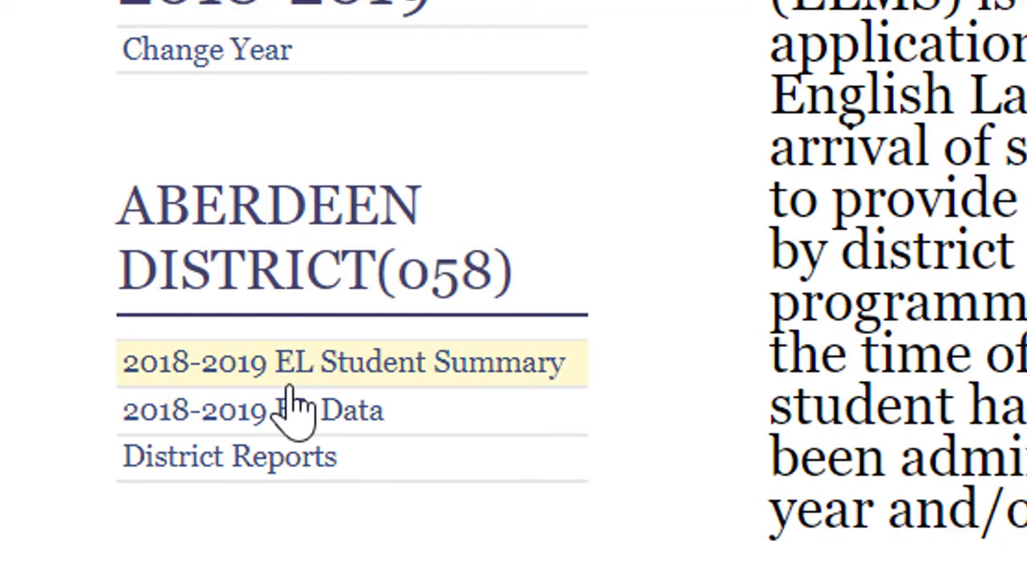
- Run the WIDA AMS Pre-ID File report for 2018-2019 and open the downloaded spreadsheet
click(239, 467)
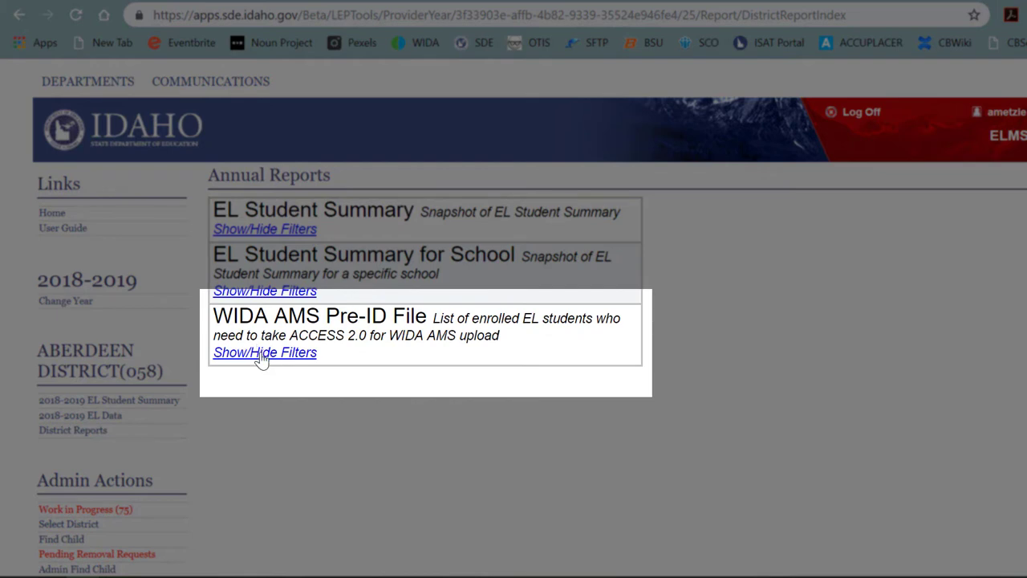
click(260, 354)
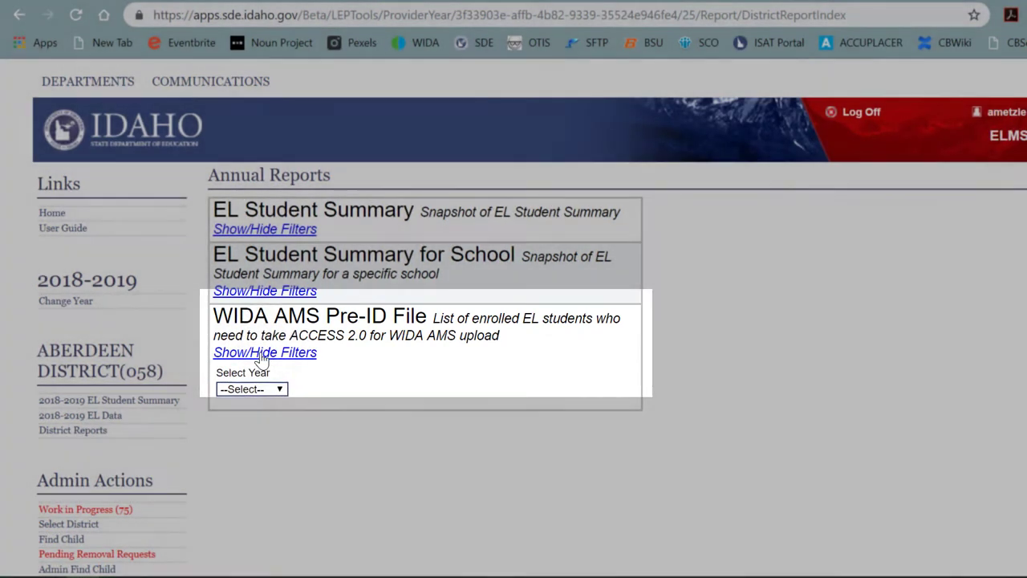
scroll(313, 367, down, 3)
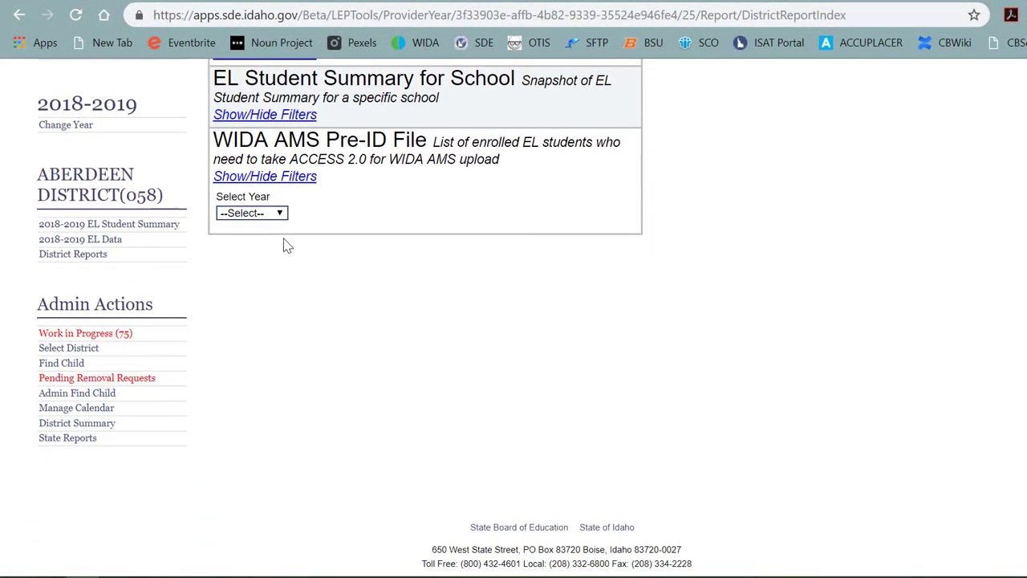
click(279, 214)
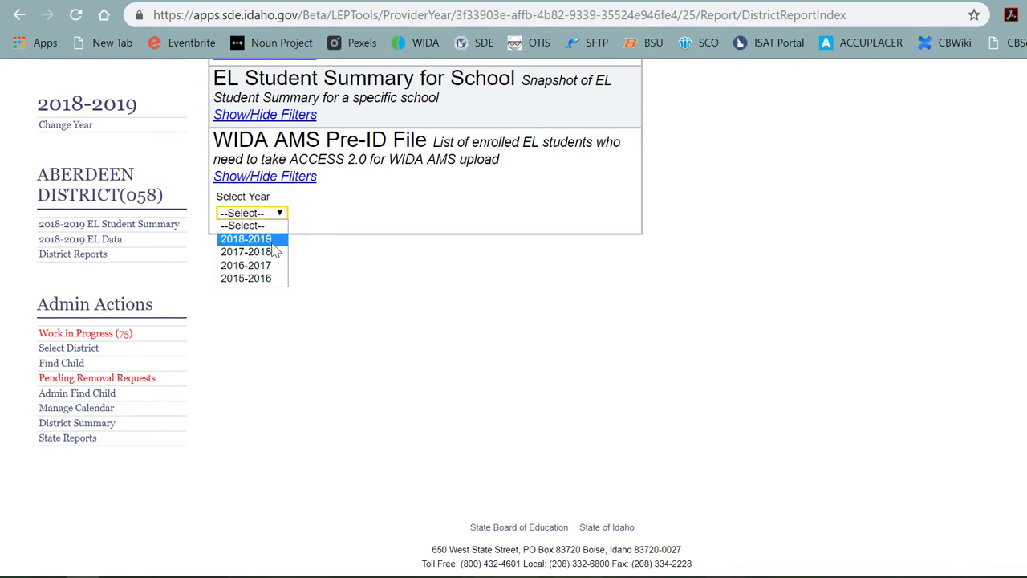
click(273, 244)
click(244, 250)
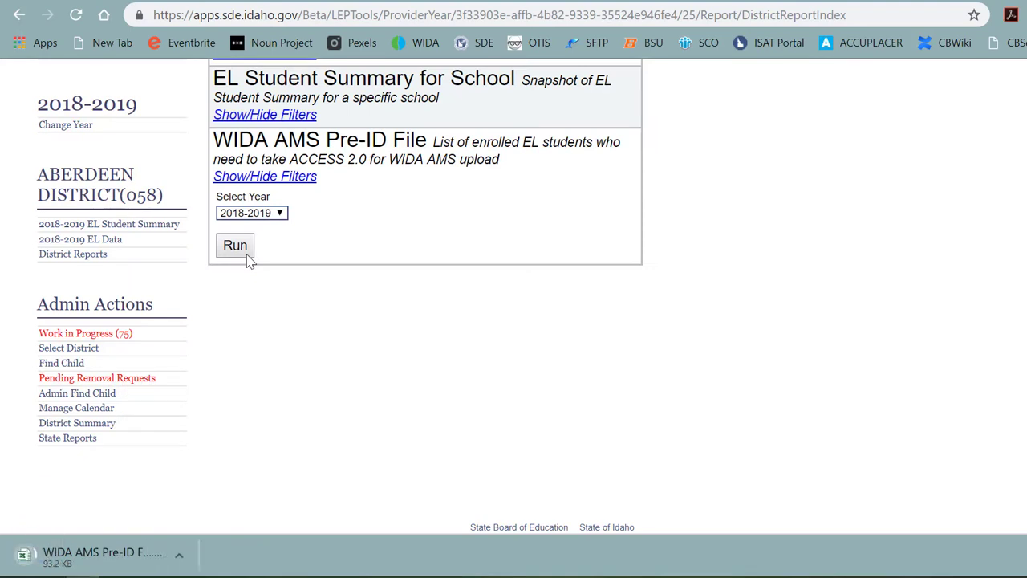
click(135, 548)
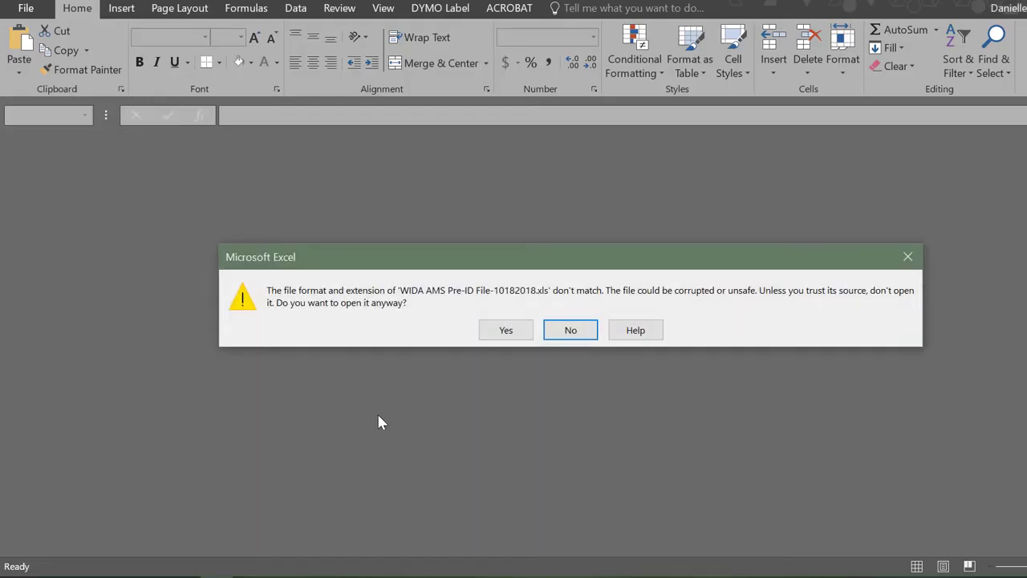
- Accept the file format mismatch warning so the Pre-ID .xls file opens in Excel
click(506, 329)
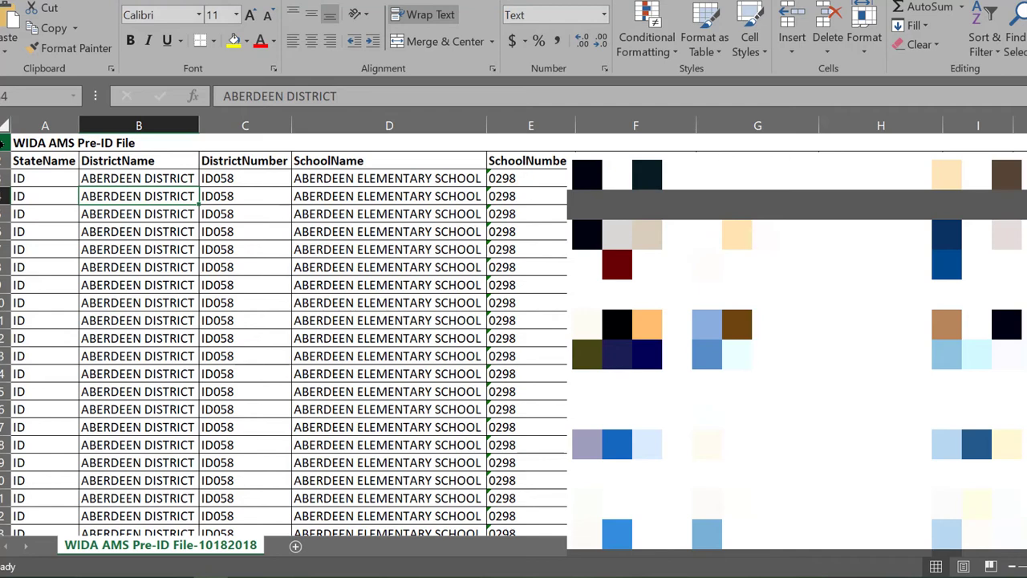
- Delete row 1, the WIDA AMS Pre-ID File title row, and return to cell A2
click(4, 143)
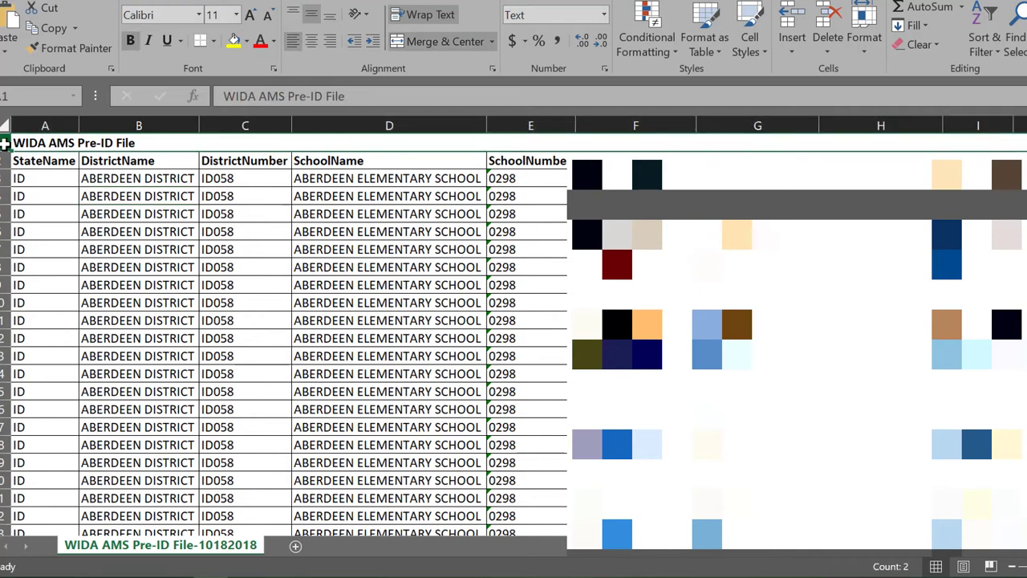
right_click(53, 147)
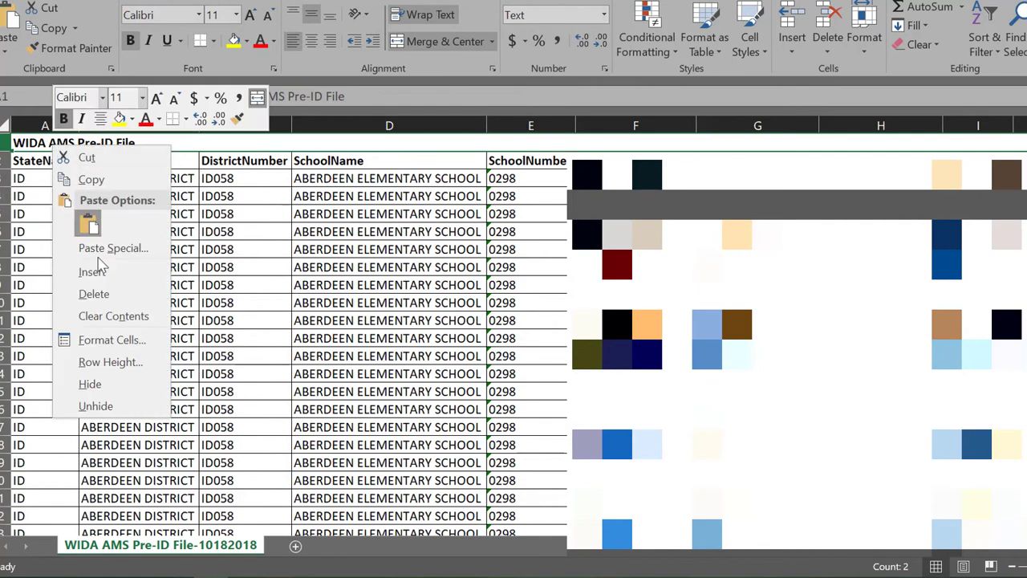
click(93, 294)
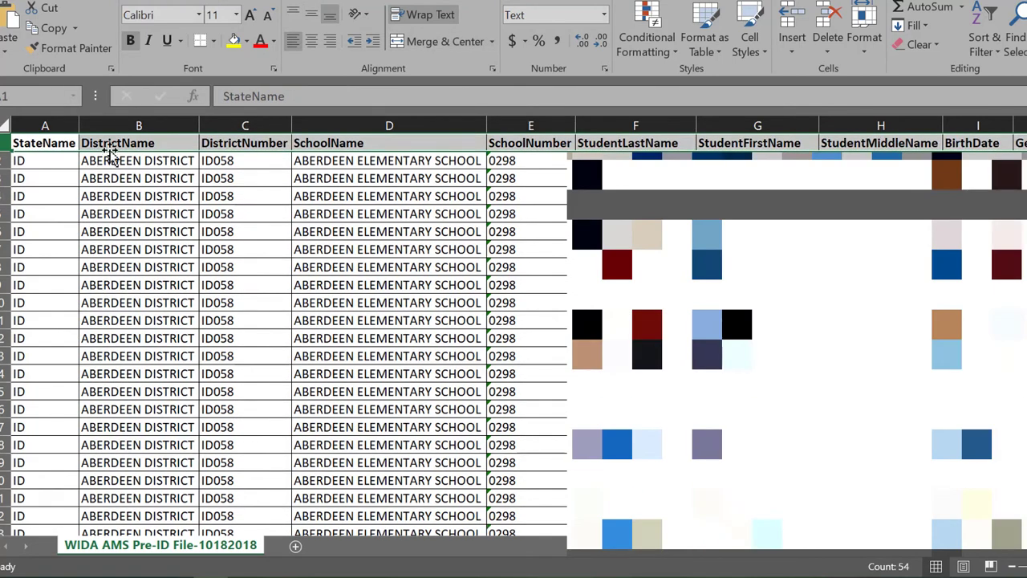
click(68, 160)
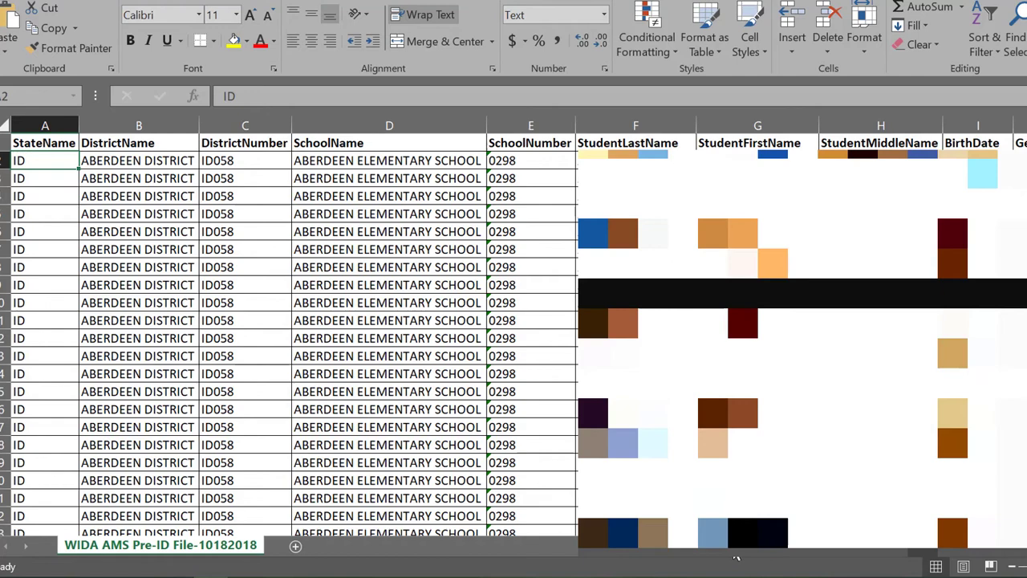
- Scroll right to the ModeofAdministration through StudentType columns and select cell AX2
scroll(736, 557, right, 7)
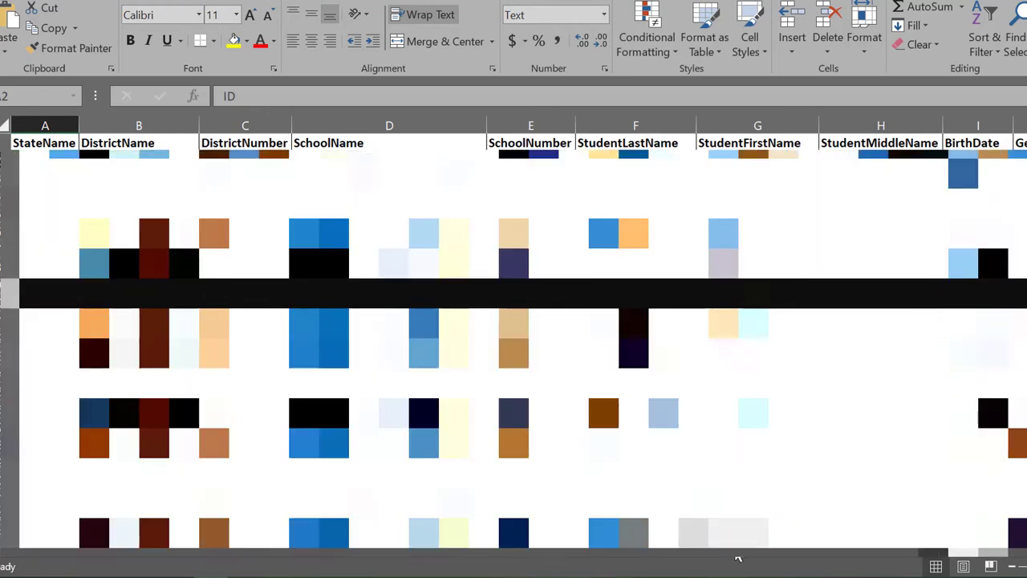
scroll(830, 559, right, 15)
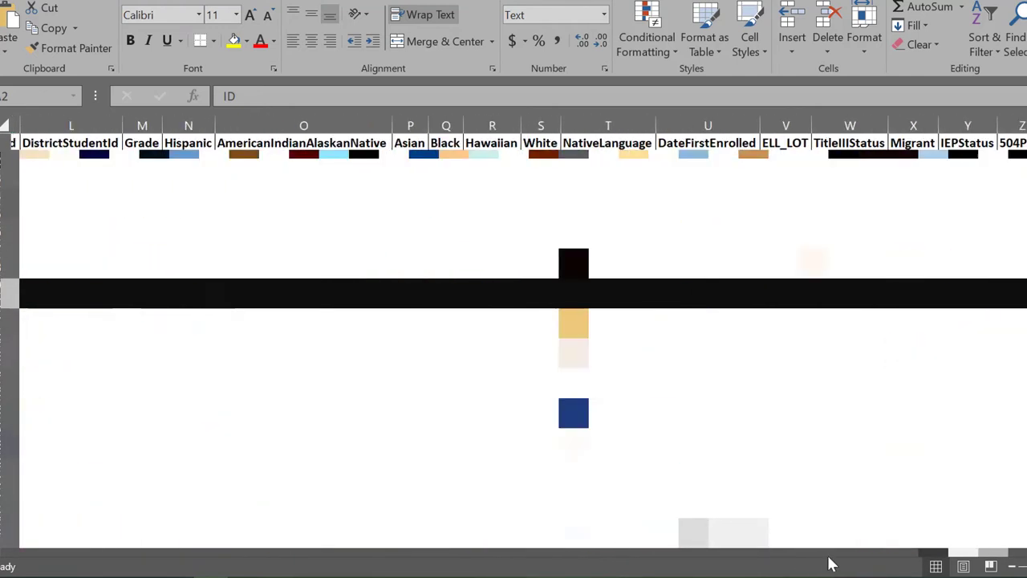
scroll(939, 562, right, 10)
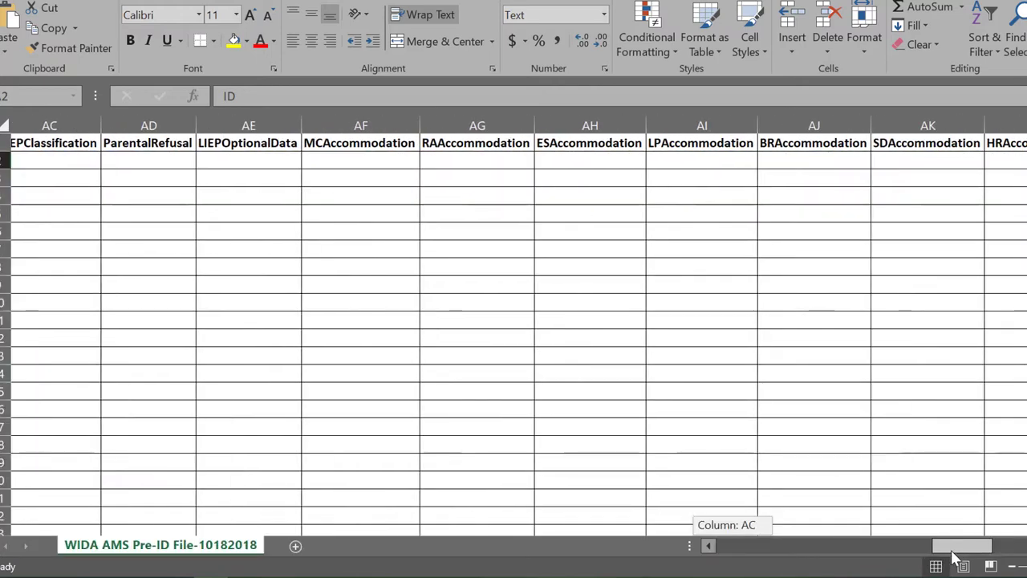
scroll(999, 550, right, 5)
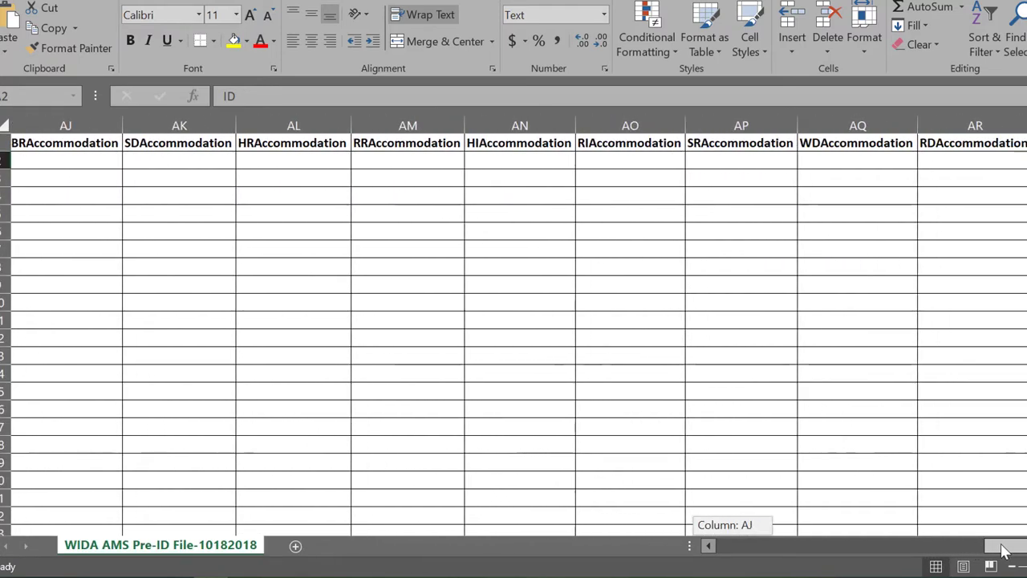
scroll(519, 326, right, 6)
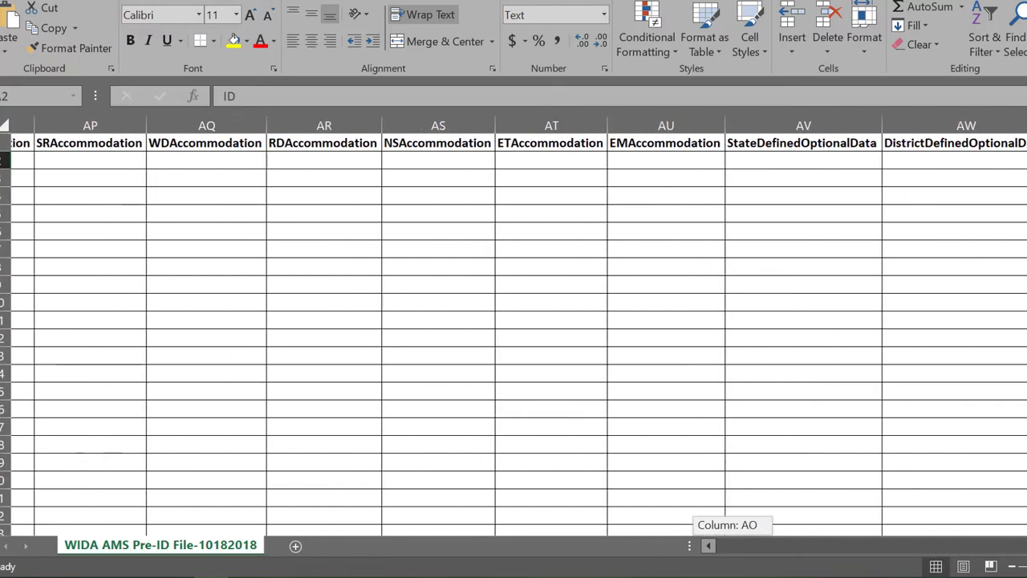
scroll(518, 326, right, 2)
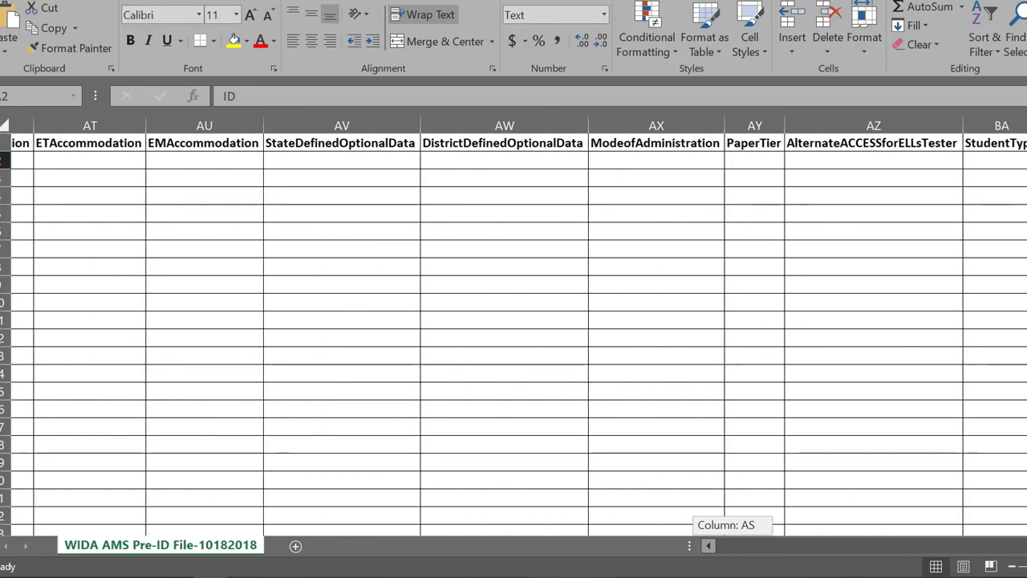
click(659, 163)
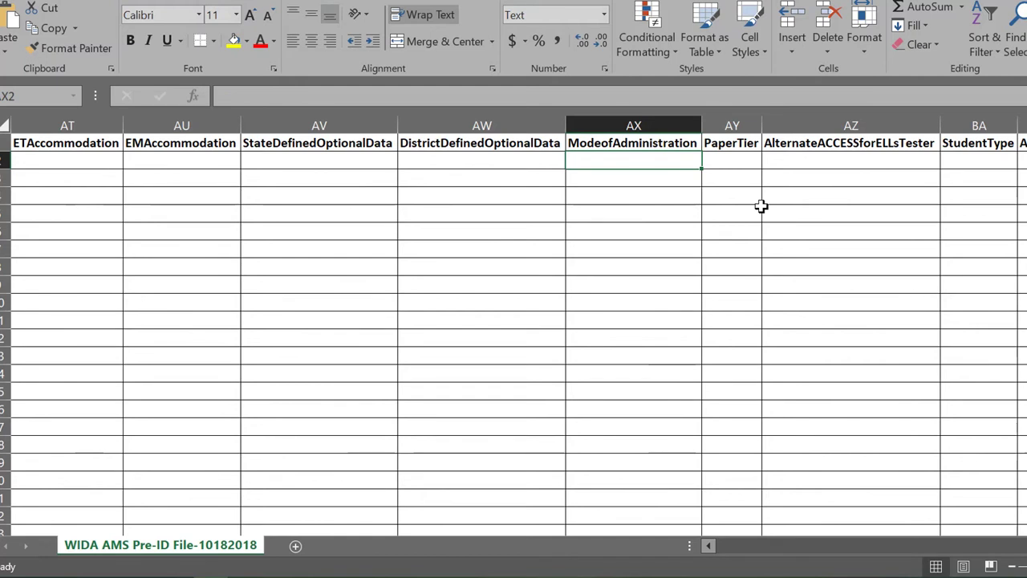